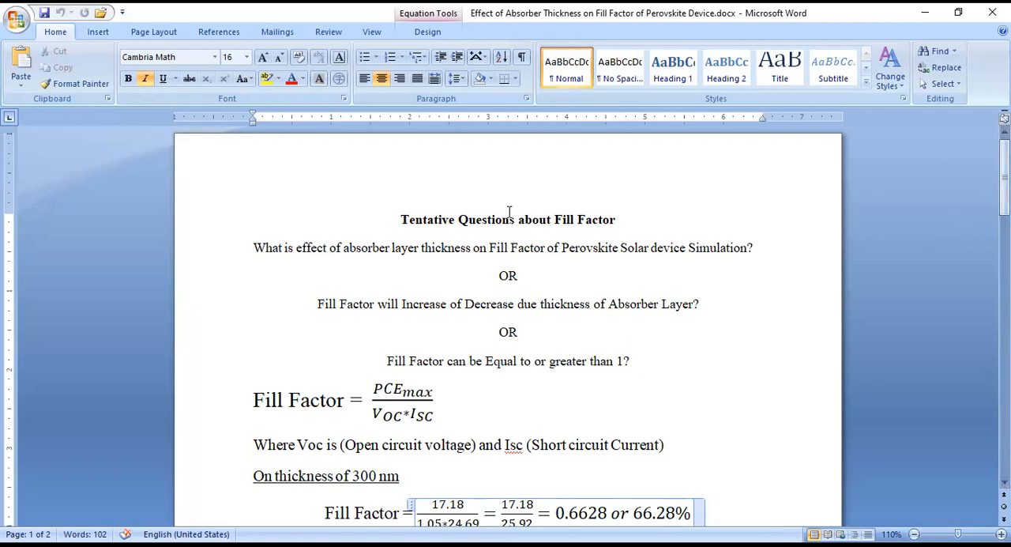
- Highlight the absorber thickness wording in the two fill factor questions and the general Fill Factor equation for review
drag(349, 250, 470, 257)
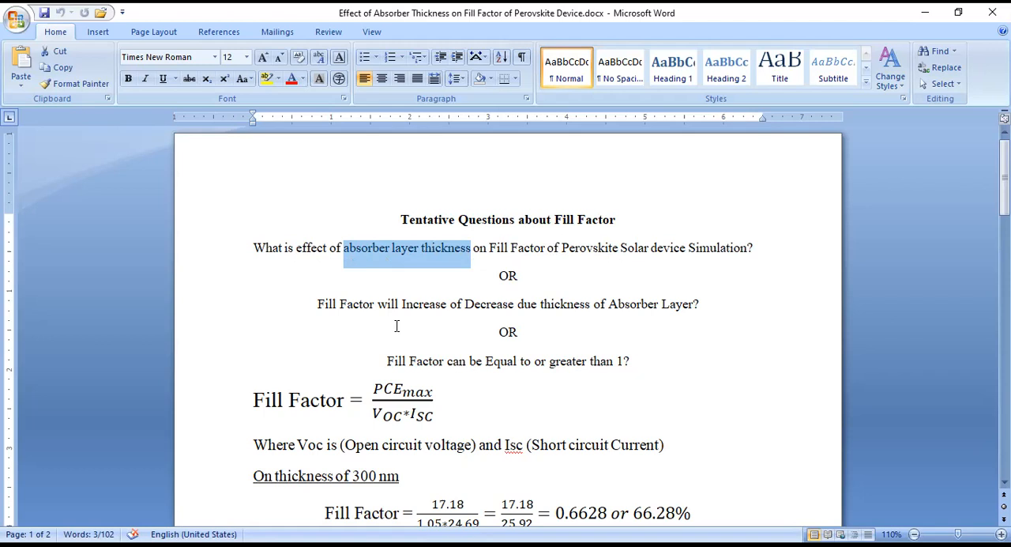
drag(699, 306, 538, 303)
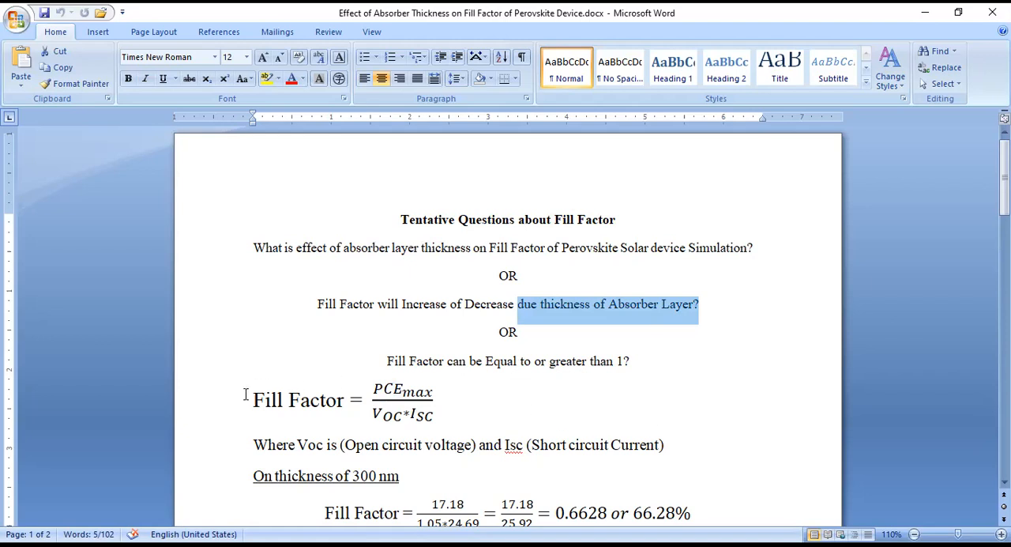
drag(245, 396, 425, 414)
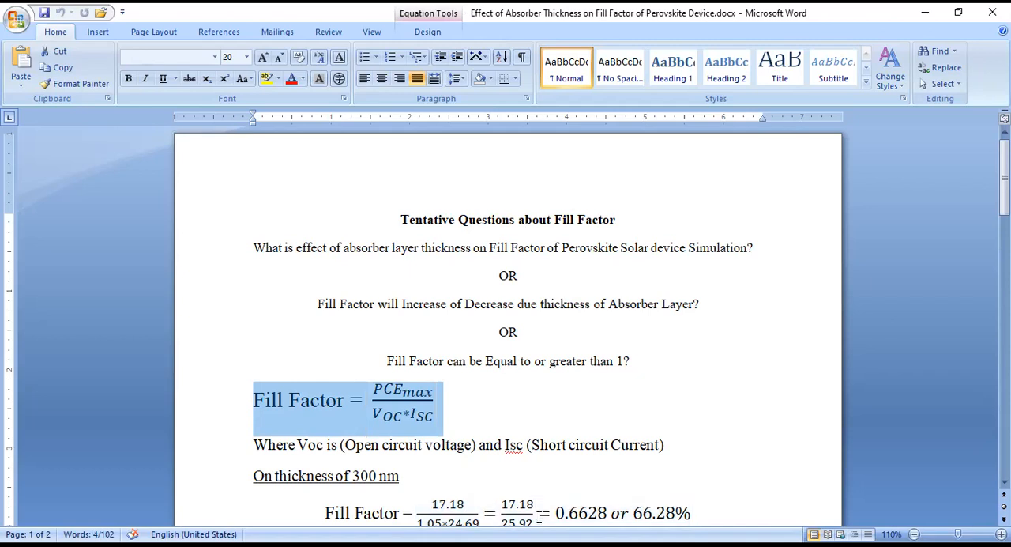
- Switch to SCAPS and review the CH3NH3SnBr3 absorber layer's properties, accepting them as they are
key(alt+Tab)
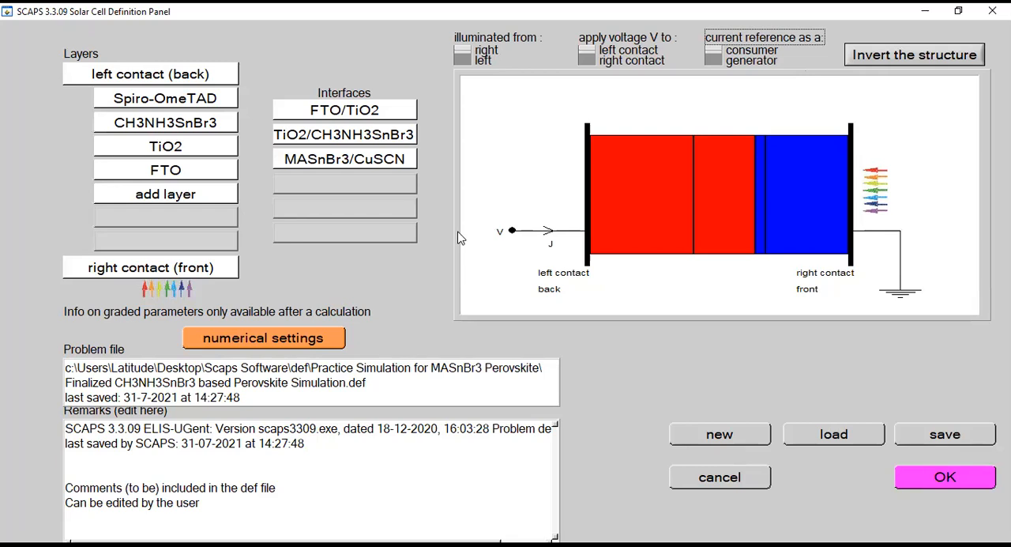
click(155, 126)
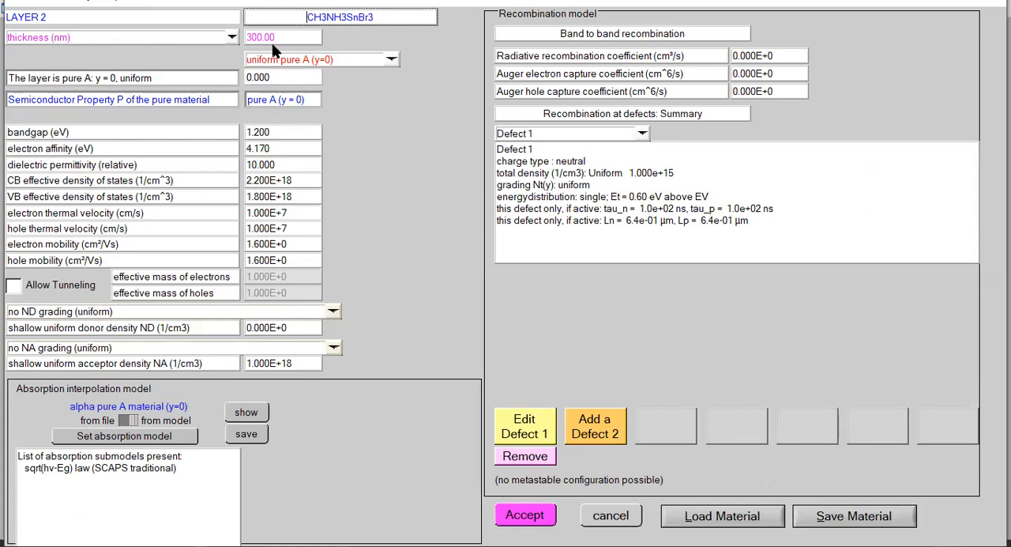
click(541, 516)
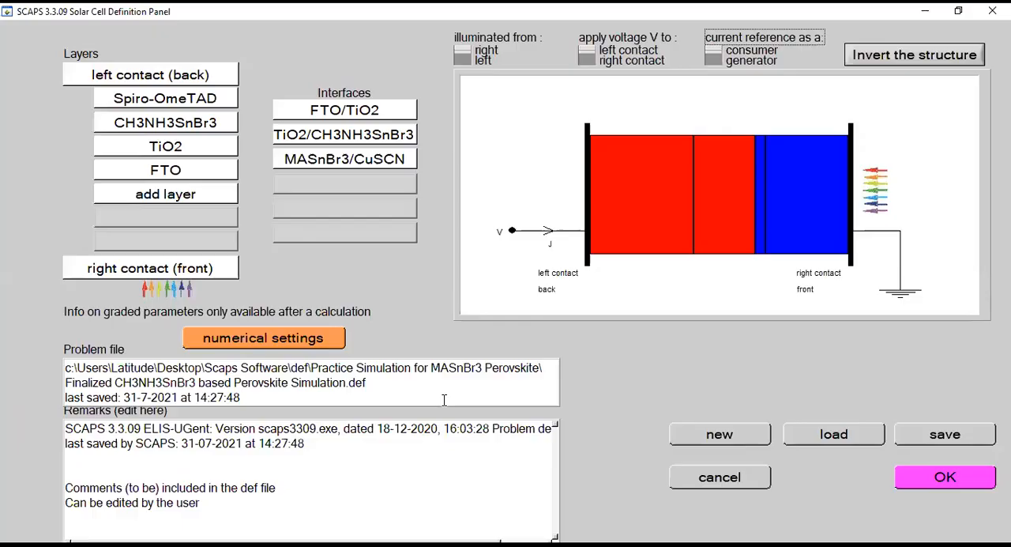
- Apply the original cell definition, run a single-shot calculation and display its I-V results full size
click(945, 488)
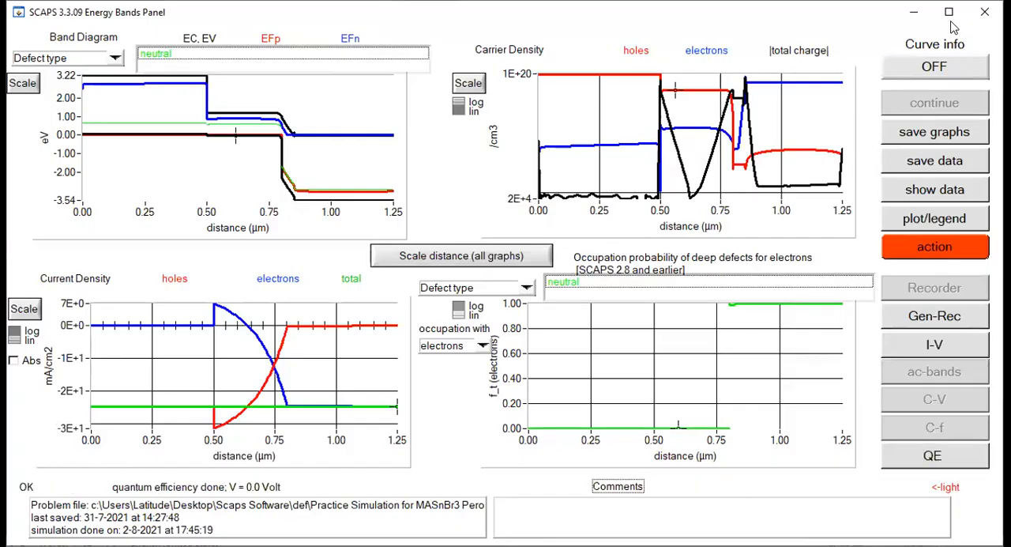
click(949, 12)
click(950, 350)
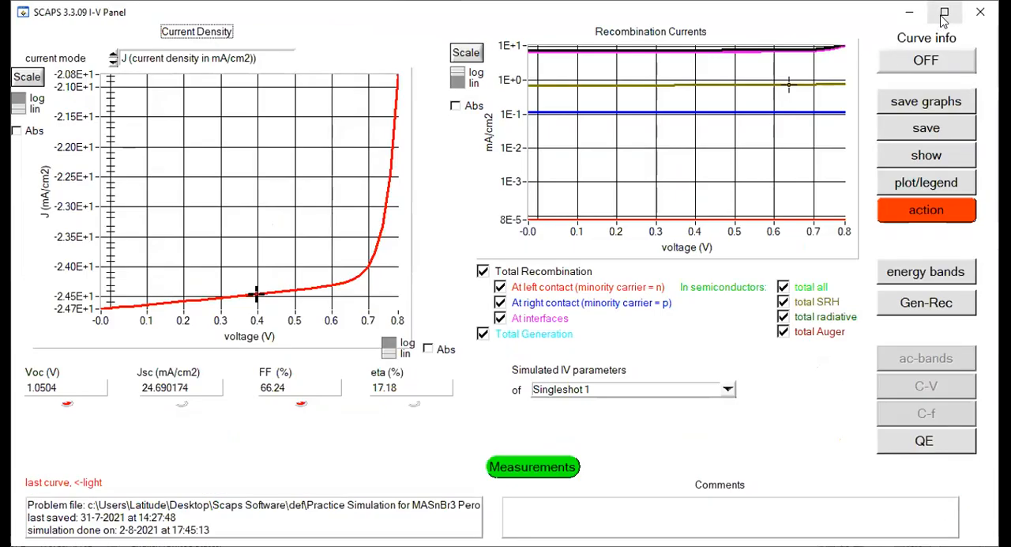
click(943, 14)
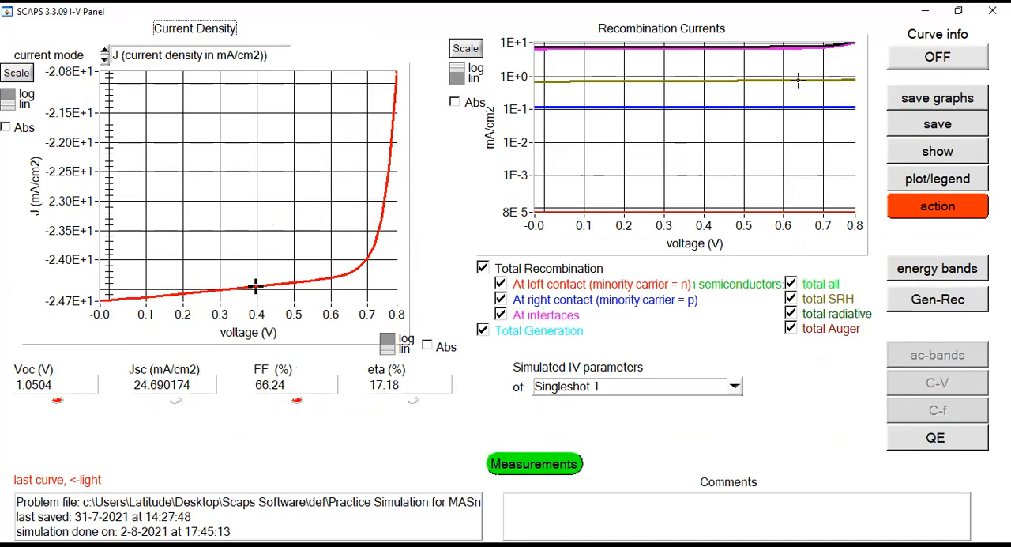
- Set the CH3NH3SnBr3 absorber layer's thickness to 500 nm and apply the cell definition
click(970, 209)
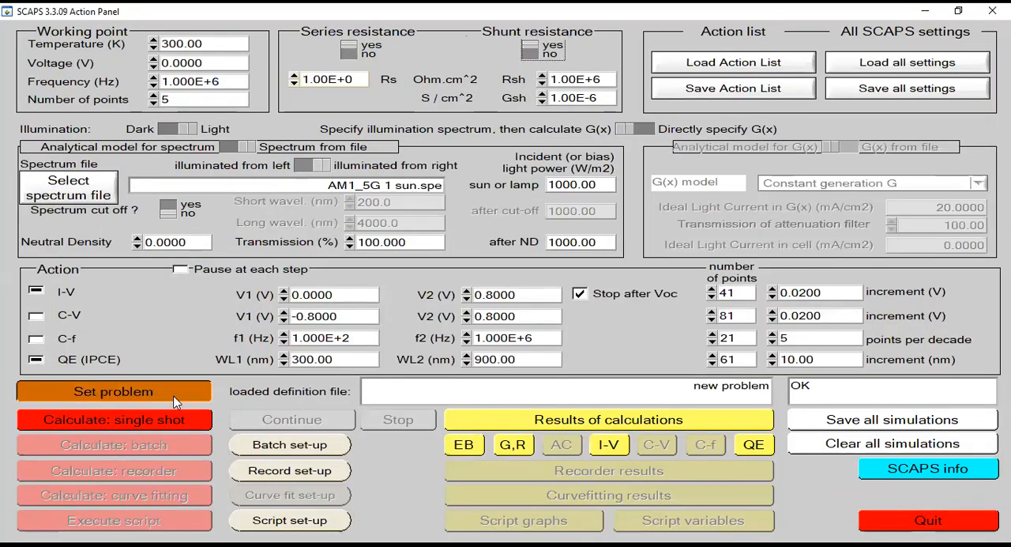
click(175, 395)
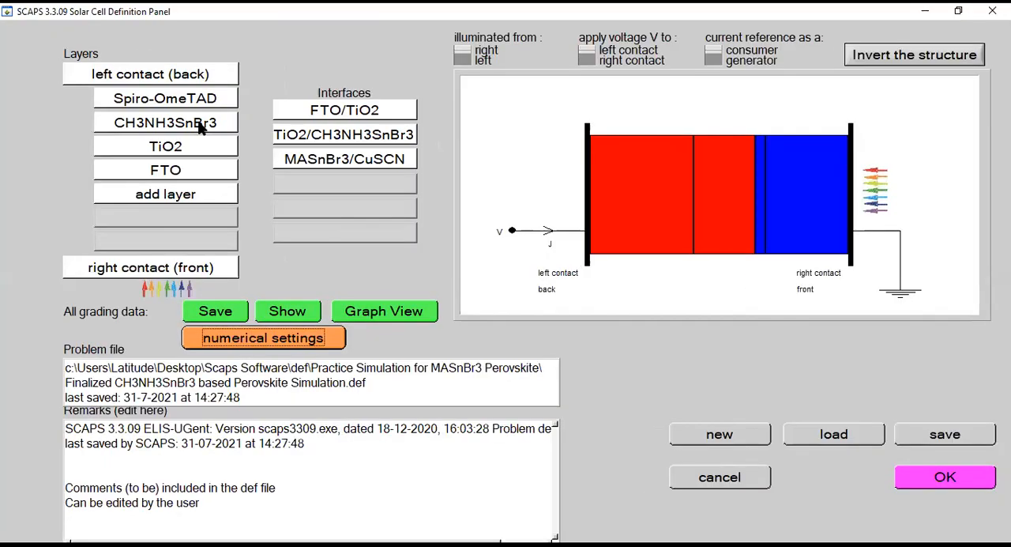
click(199, 128)
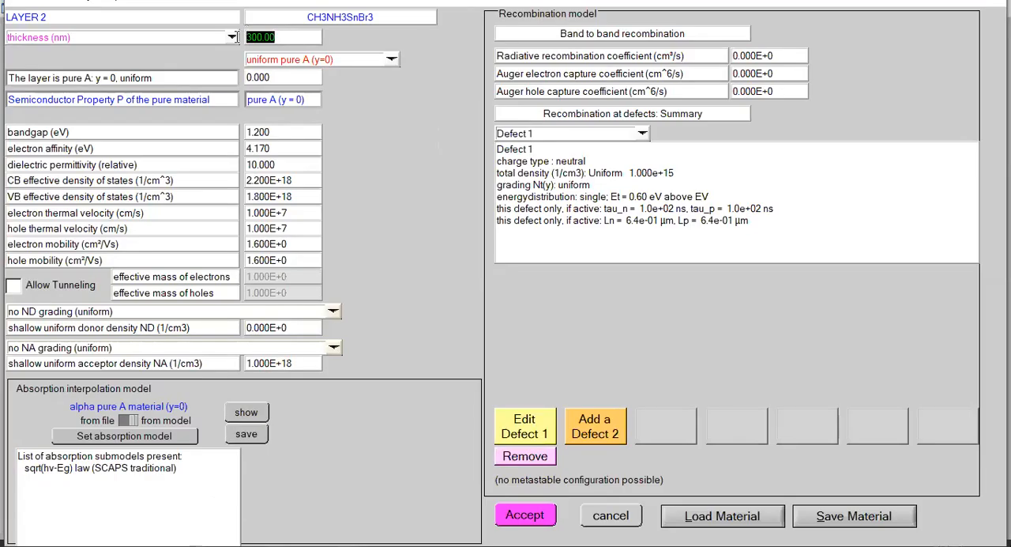
key(BackSpace)
click(533, 514)
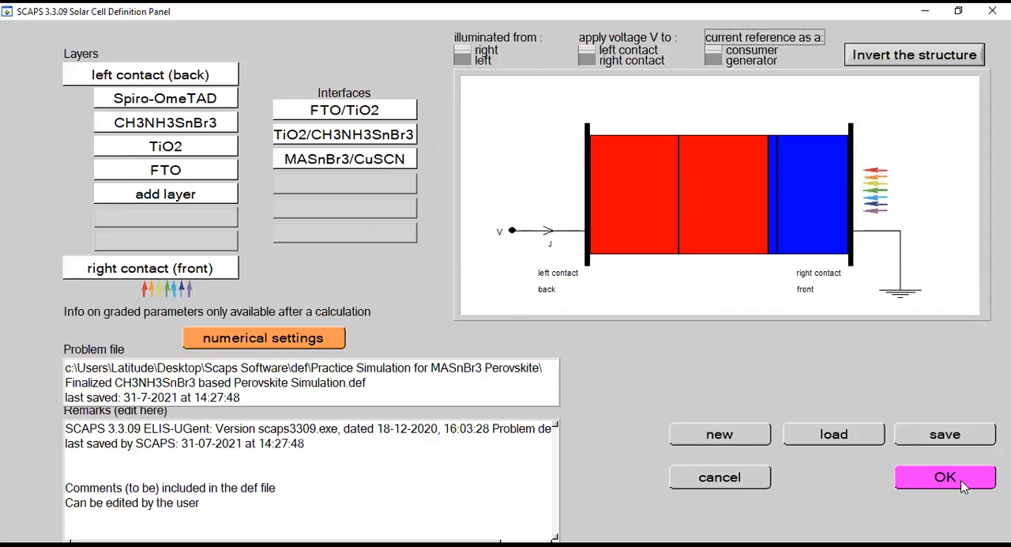
click(959, 482)
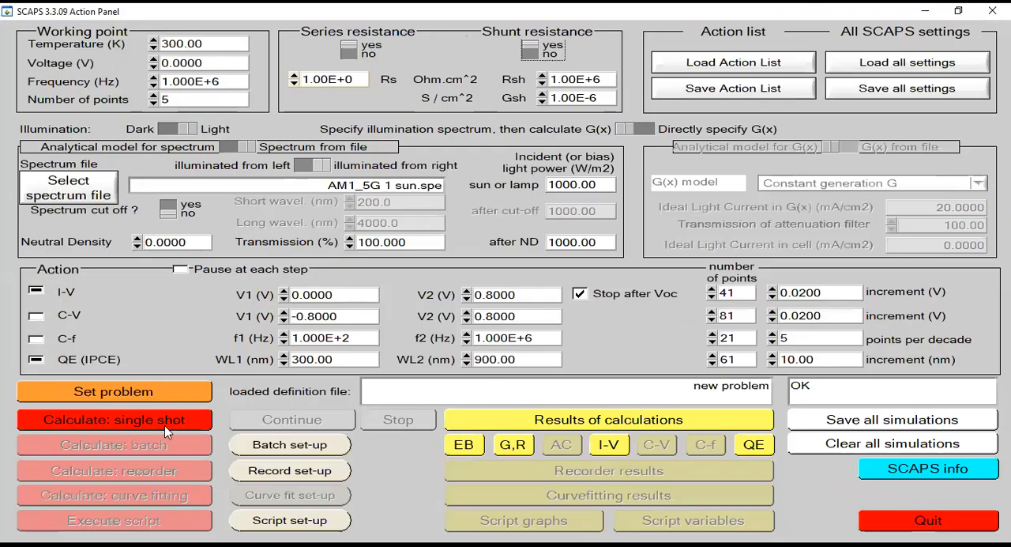
- Run a single-shot calculation for the 500 nm absorber and display its I-V results full size
click(164, 425)
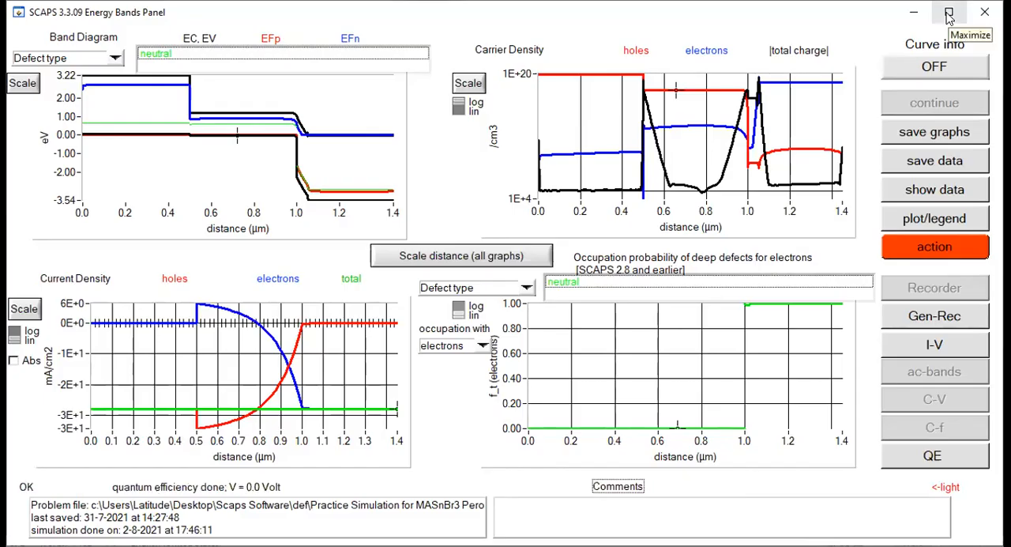
click(949, 14)
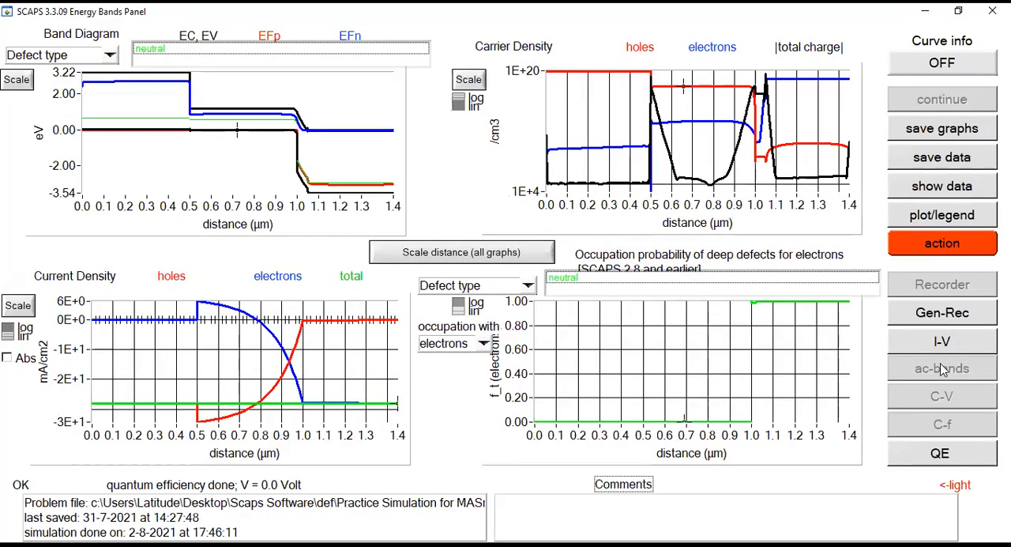
click(945, 348)
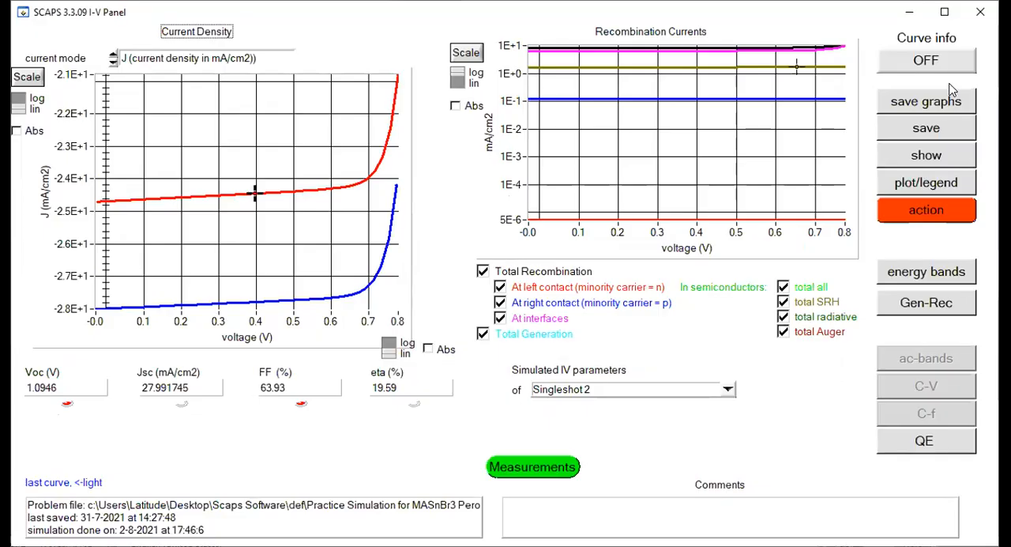
click(947, 14)
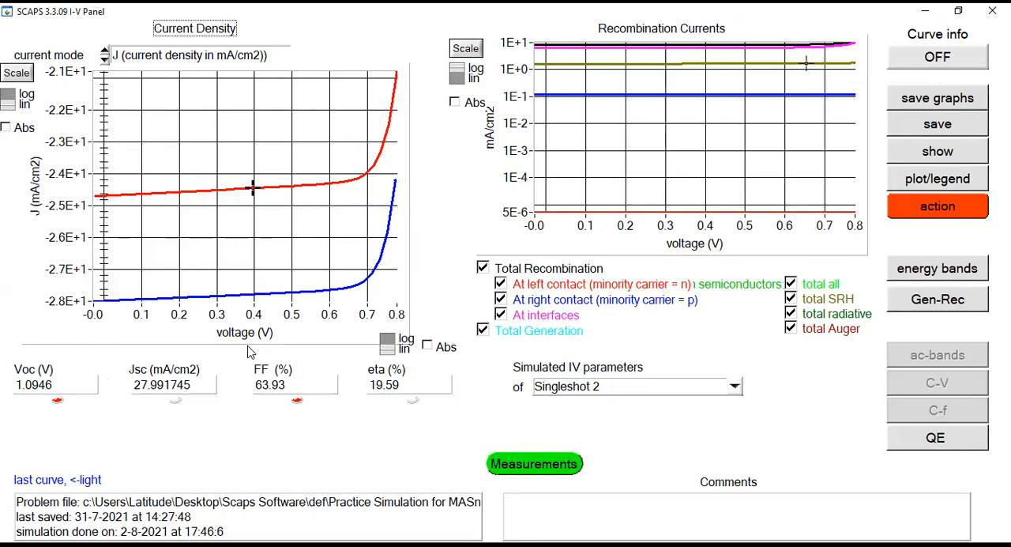
- Reopen the problem definition, set the CH3NH3SnBr3 absorber layer's thickness to 700 nm and apply it
click(923, 207)
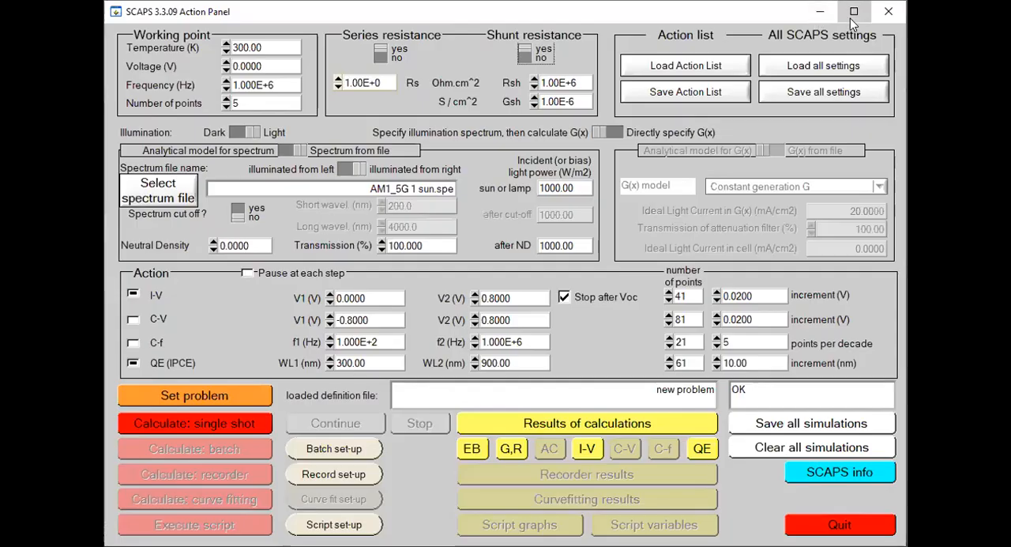
click(852, 14)
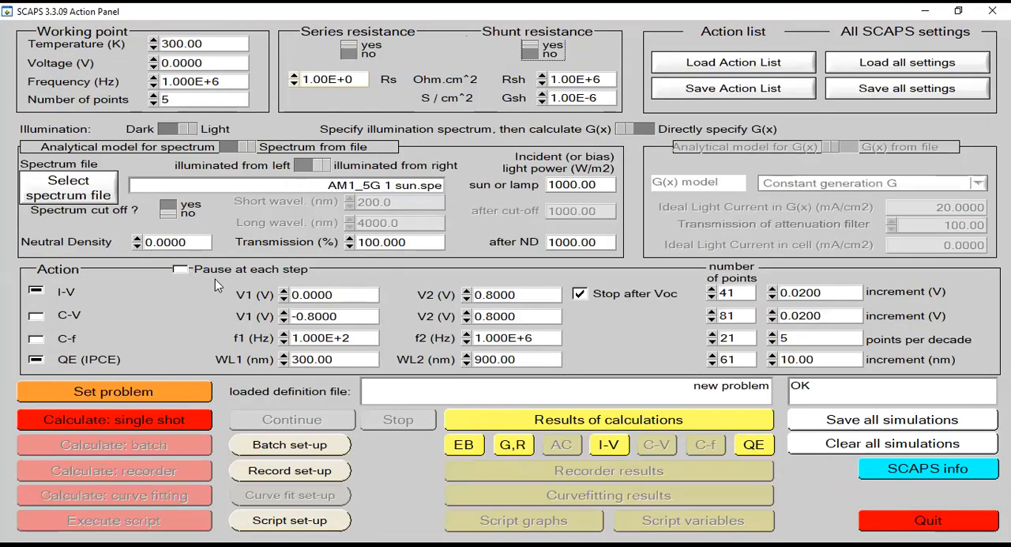
click(141, 388)
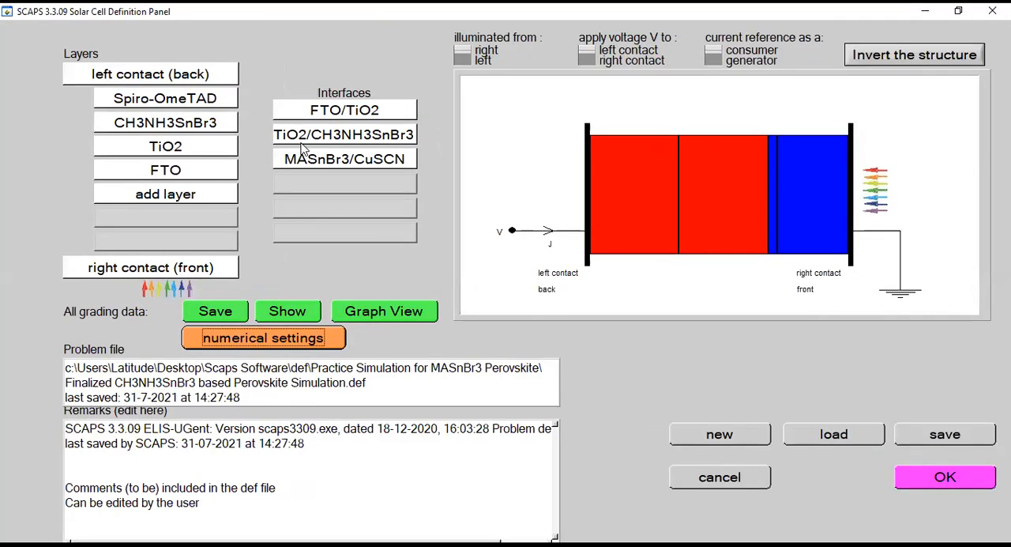
click(873, 12)
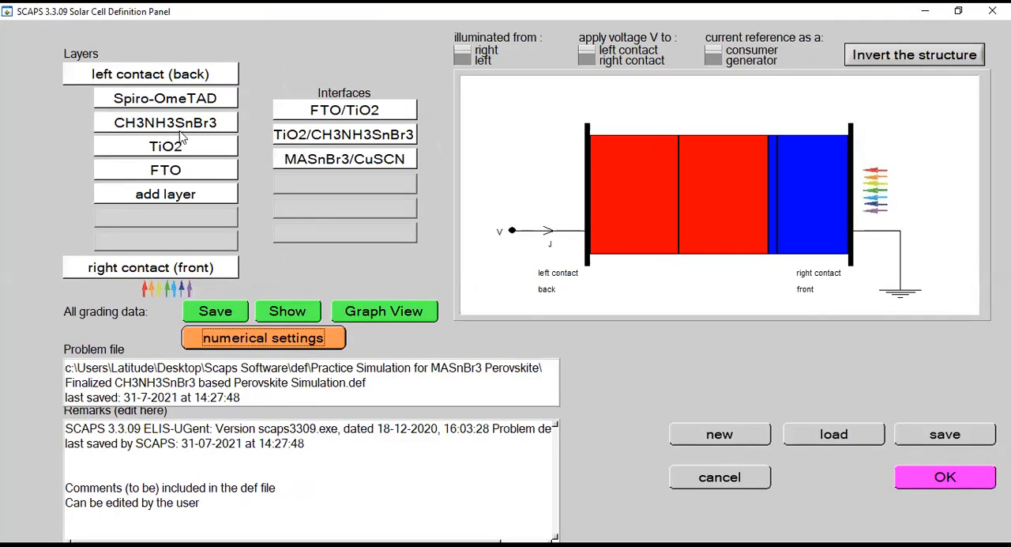
click(234, 121)
key(BackSpace)
text(700)
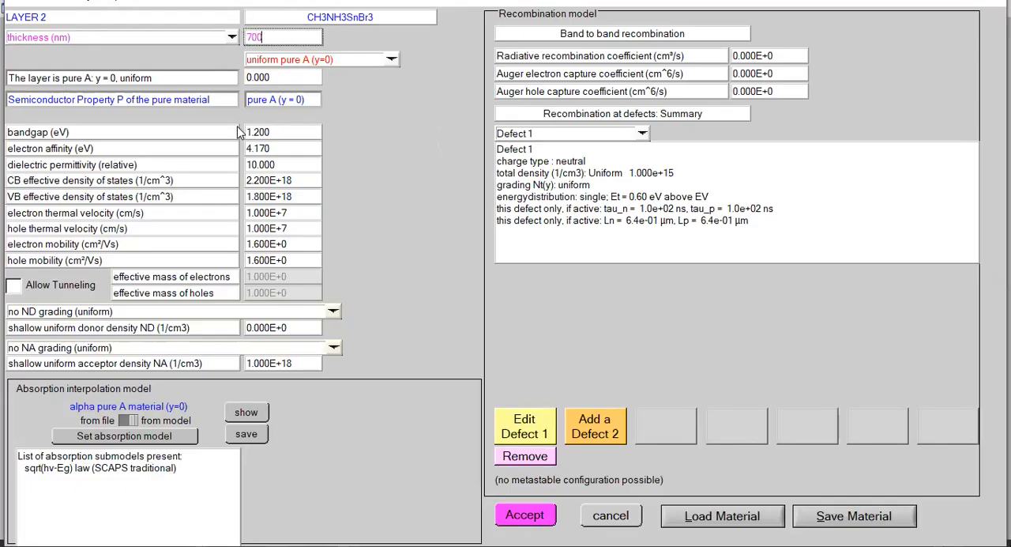
text(.00)
click(531, 511)
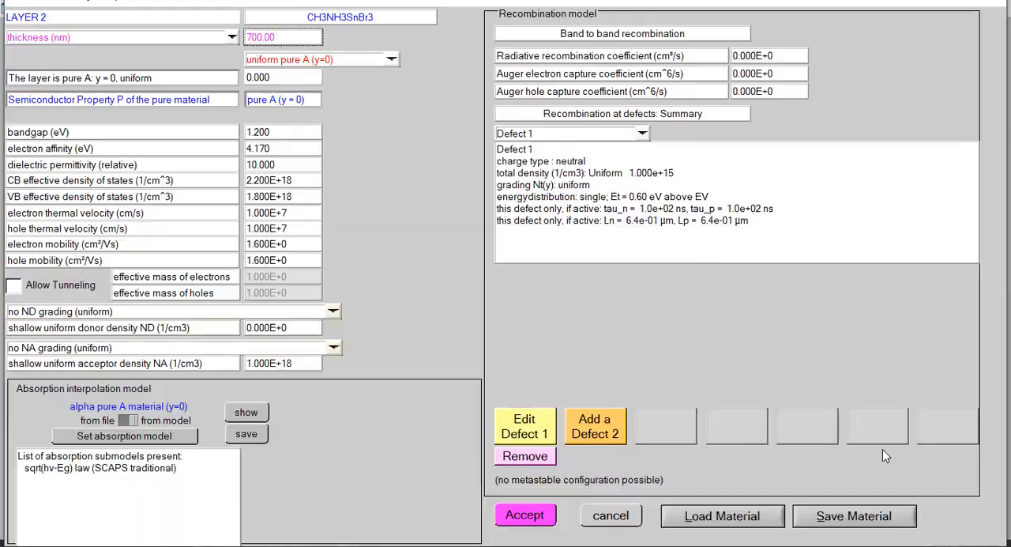
click(912, 474)
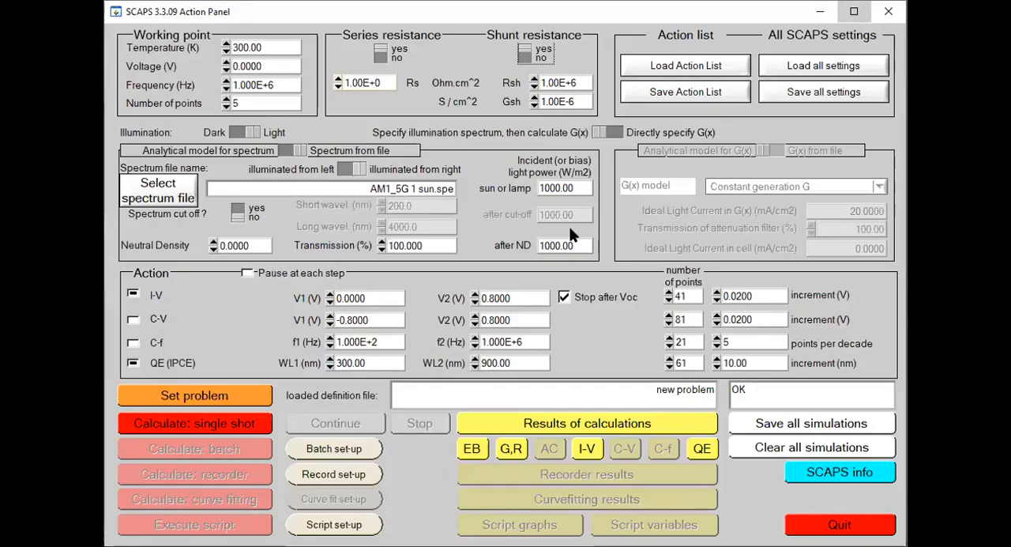
- Run a single-shot calculation for the 700 nm absorber and display its I-V results full size
click(854, 12)
click(176, 417)
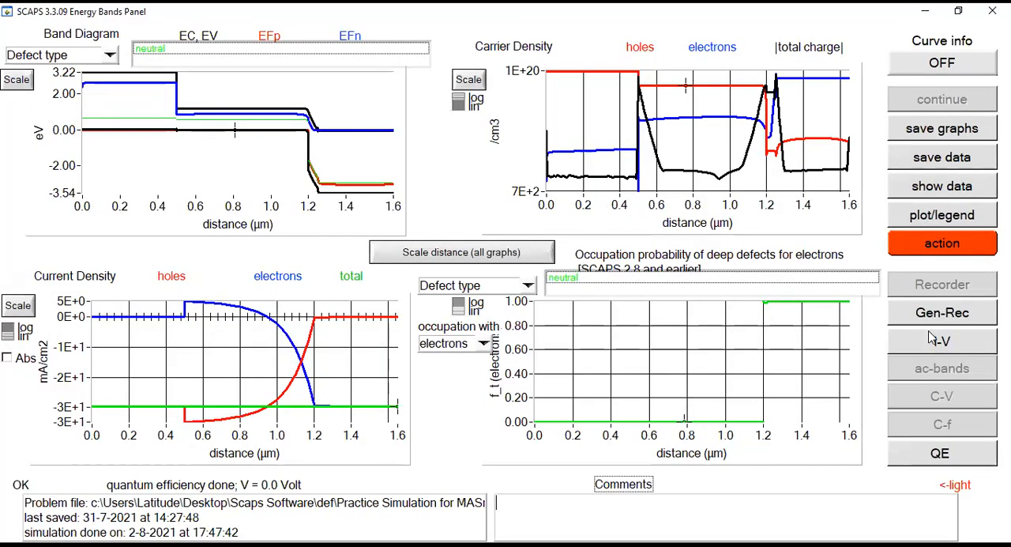
click(938, 339)
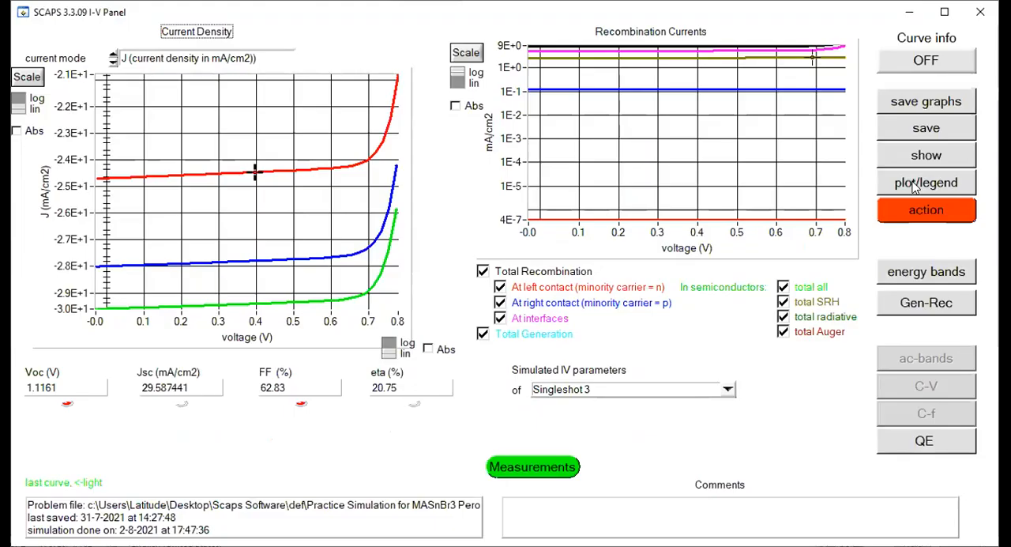
click(945, 12)
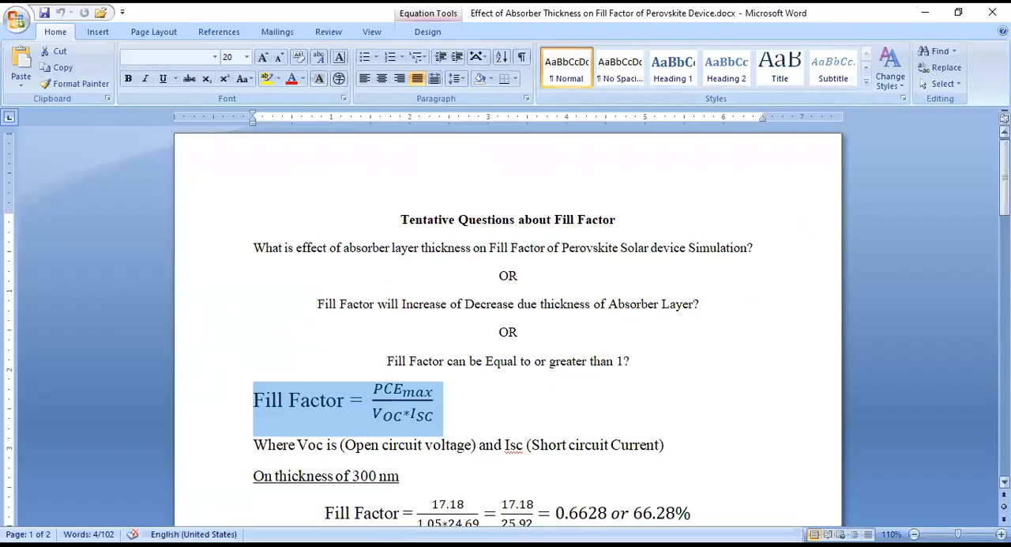
- Switch to the Word document and review the 300 nm fill factor calculation against the results table and the Thickness Vs Fill Factor chart
drag(1004, 158, 1005, 192)
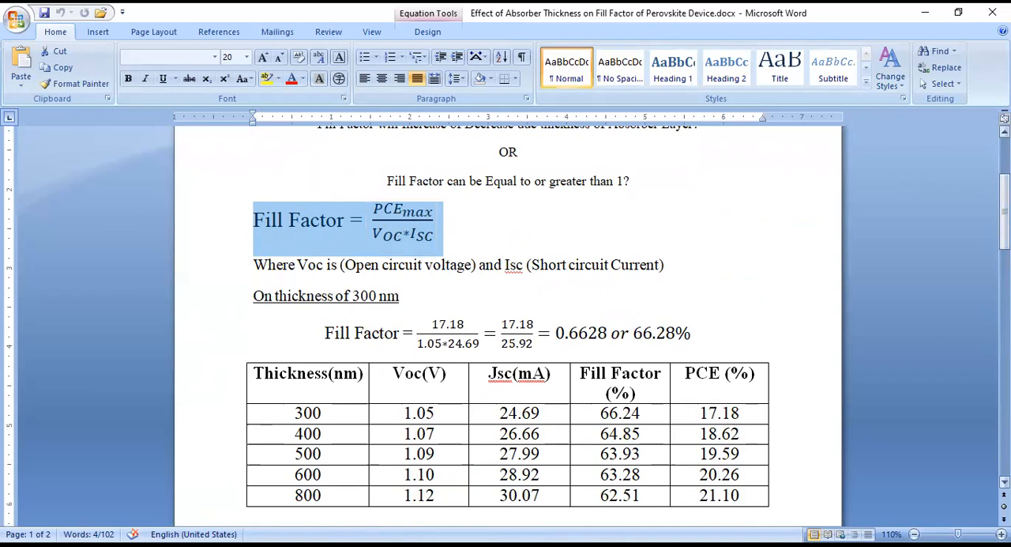
scroll(574, 294, down, 1)
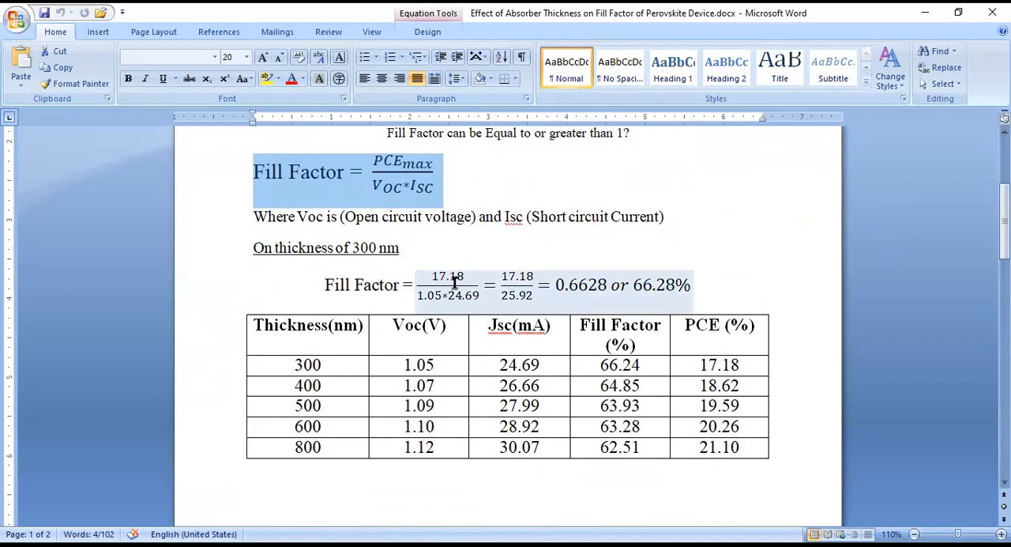
drag(742, 365, 702, 365)
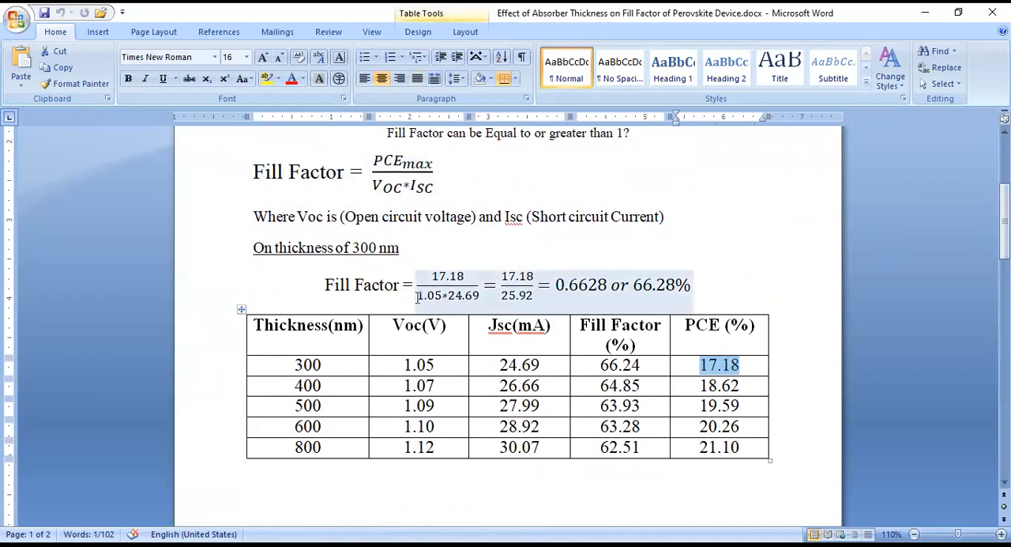
drag(404, 365, 446, 357)
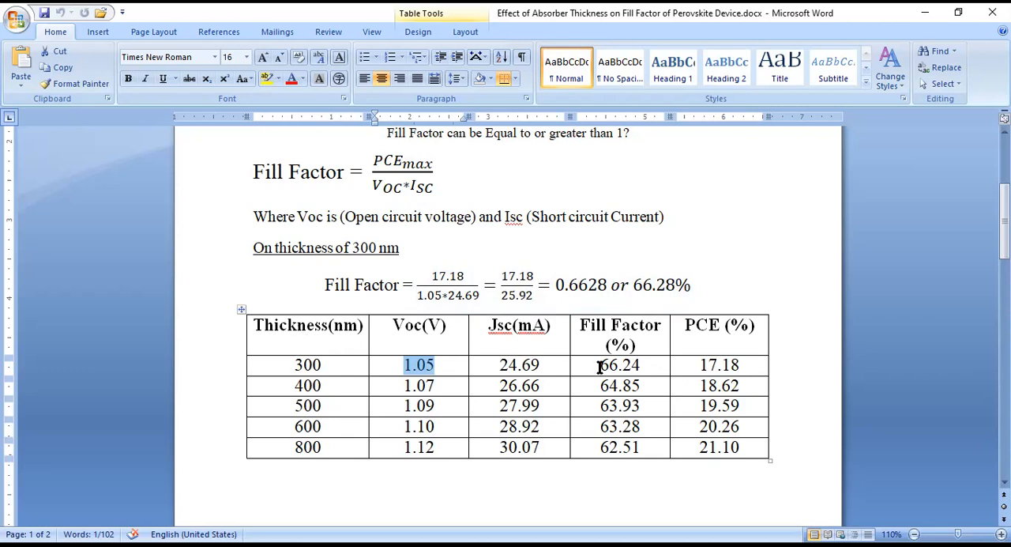
drag(598, 365, 643, 451)
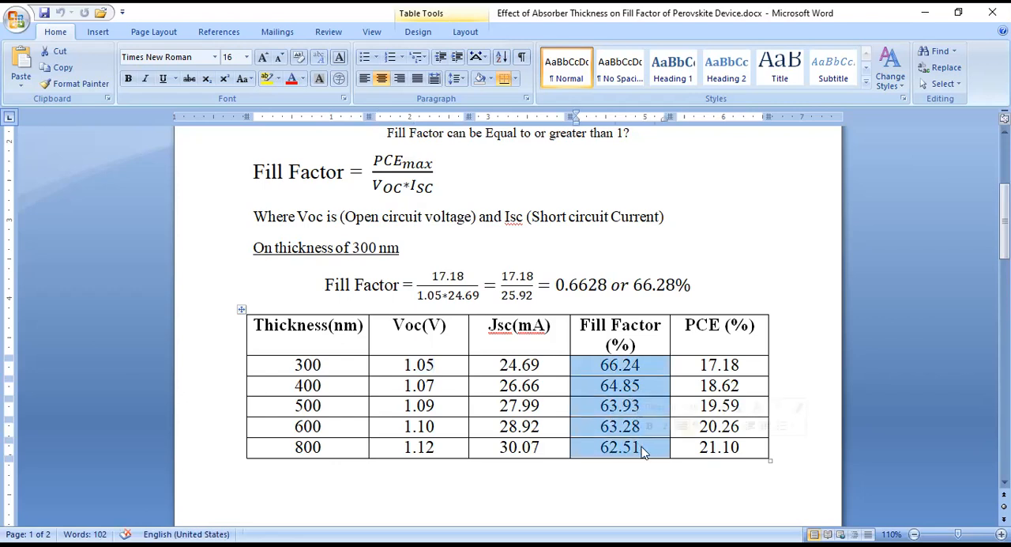
drag(1003, 221, 1004, 368)
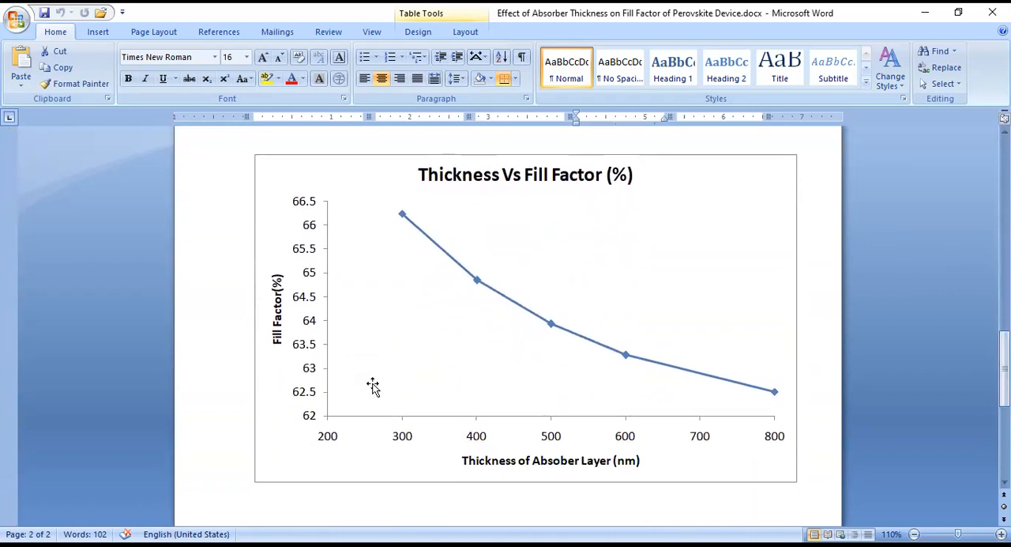